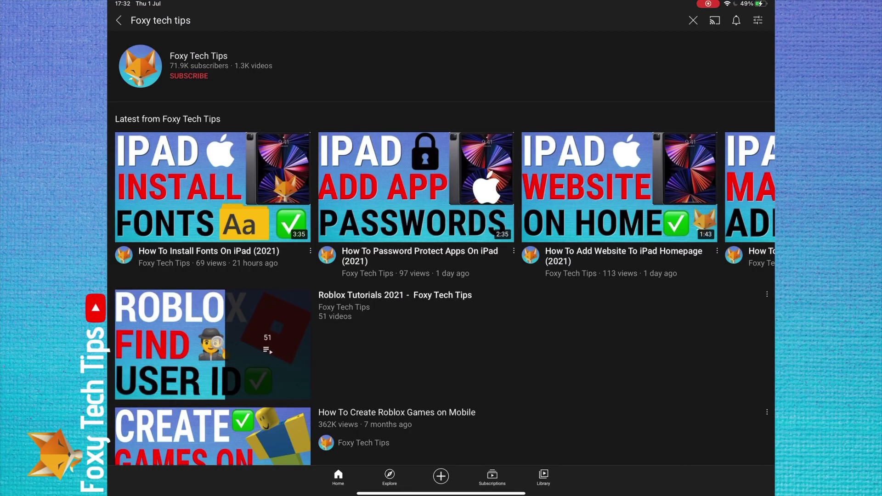
scroll(612, 335, "down", 8)
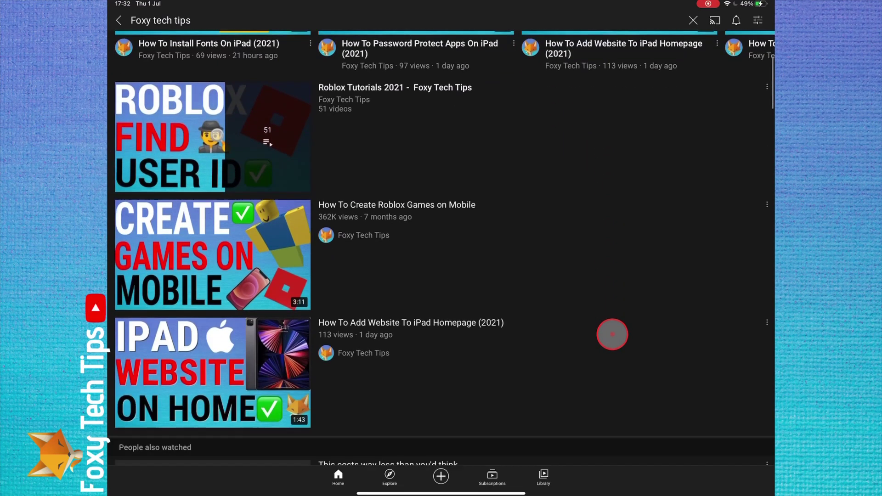
scroll(613, 335, "up", 10)
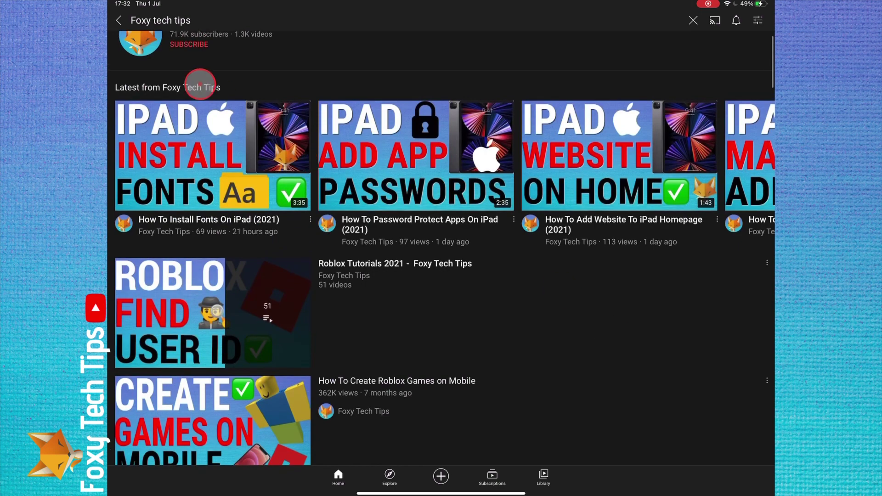
scroll(210, 98, "up", 2)
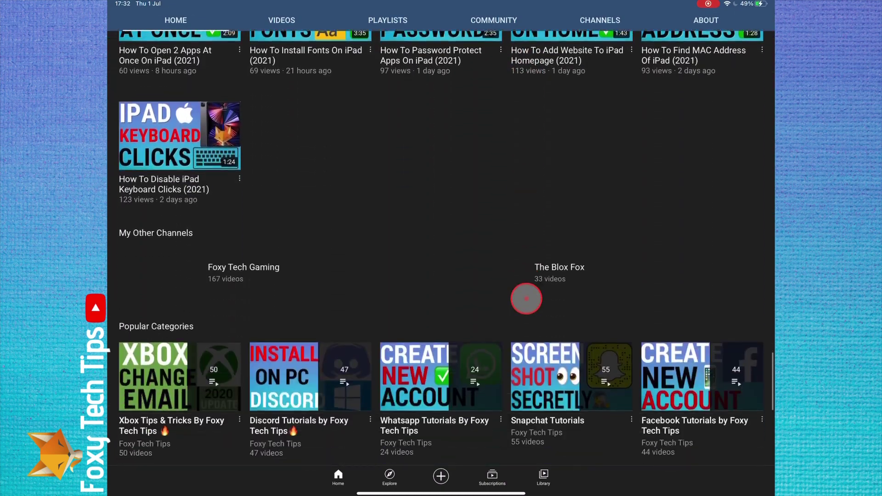
scroll(527, 298, "down", 2)
- Close YouTube's Foxy Tech Tips channel page and go to the home screen
key("super+h")
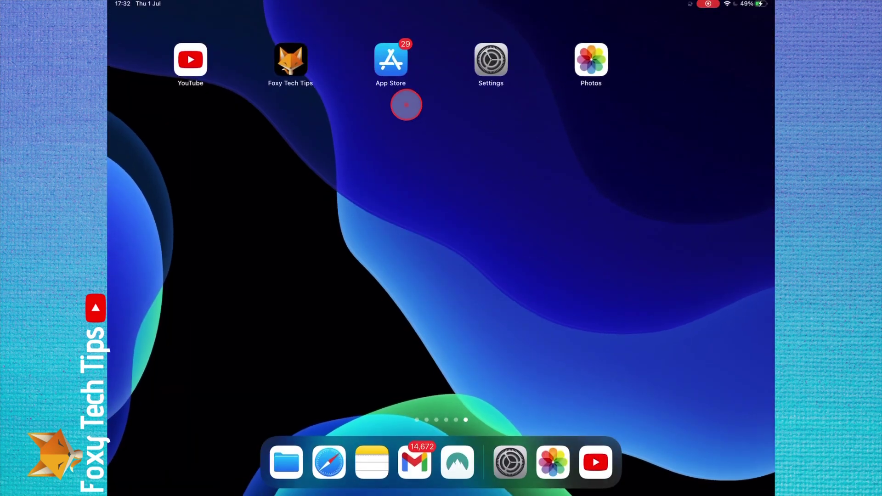
- Open Settings and go to the Home Screen & Dock page
left_click(491, 60)
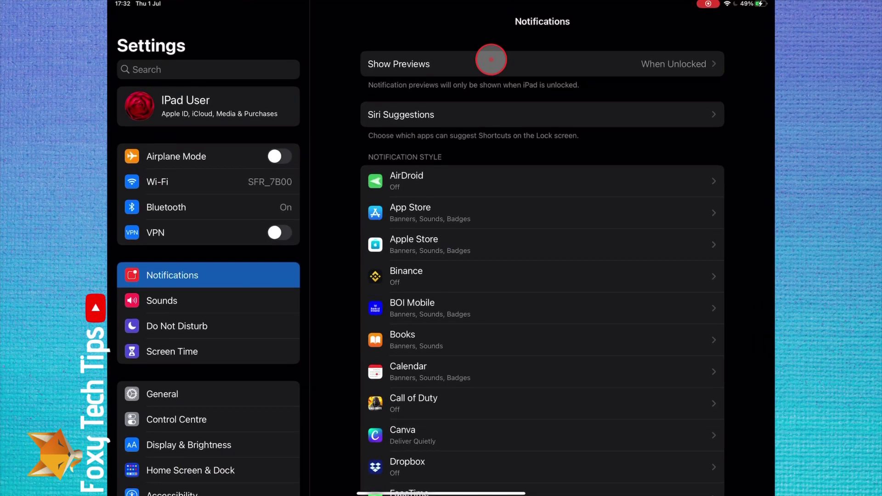
scroll(167, 343, "down", 4)
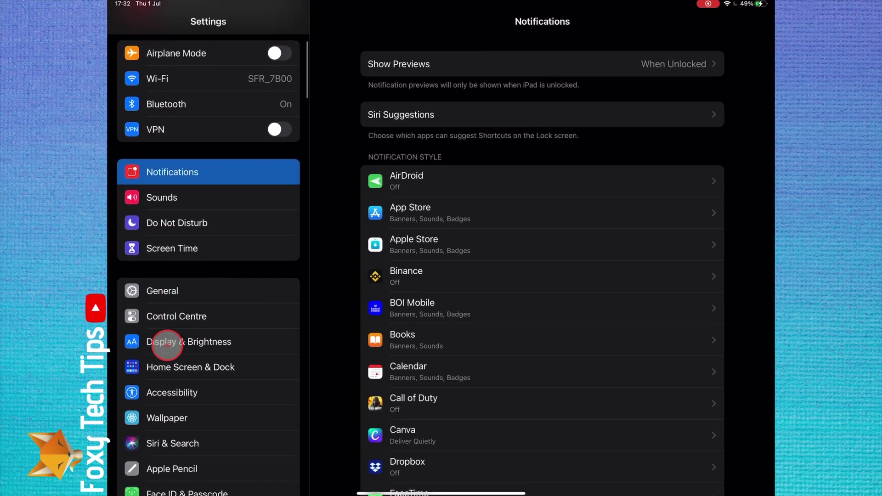
scroll(166, 343, "down", 2)
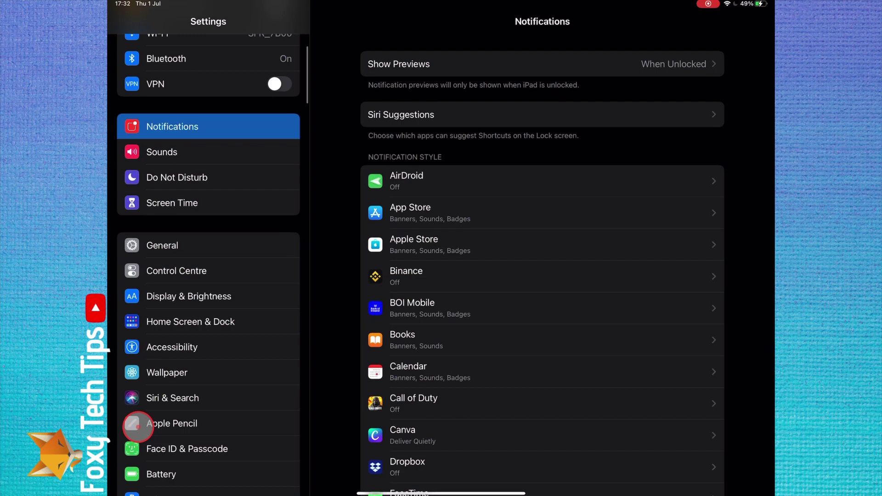
left_click(164, 322)
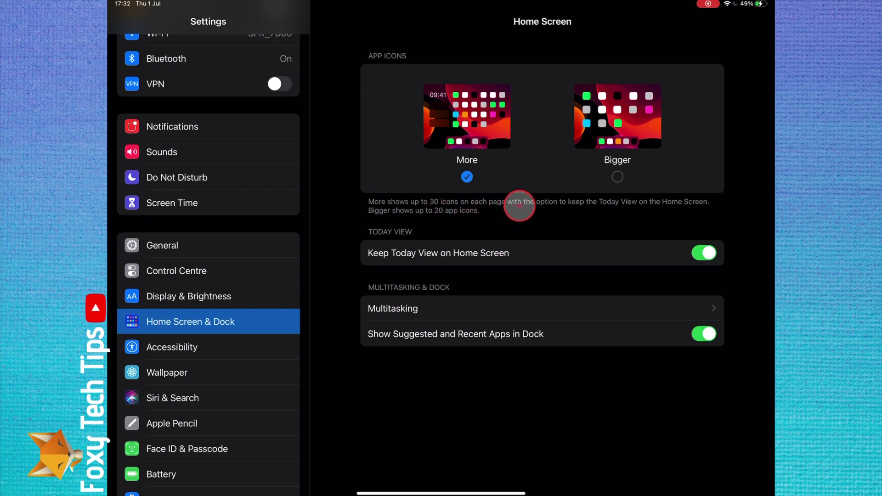
- Select the Bigger app icon layout under App Icons
left_click(602, 167)
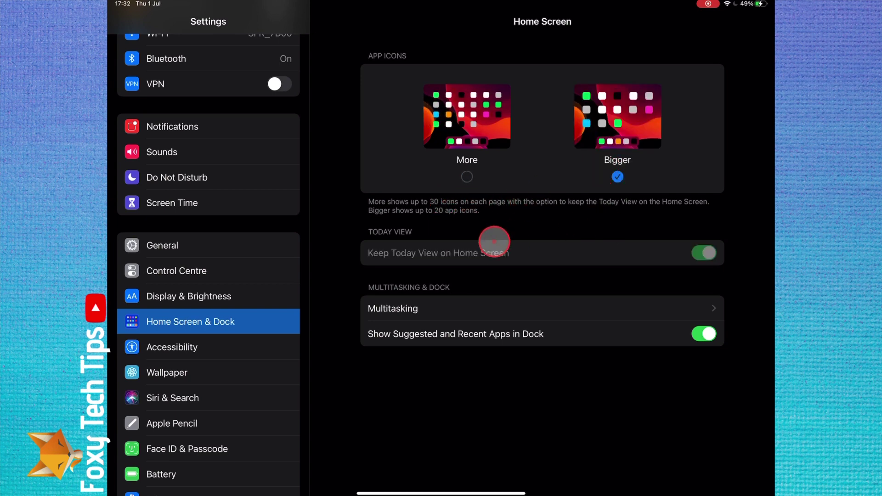